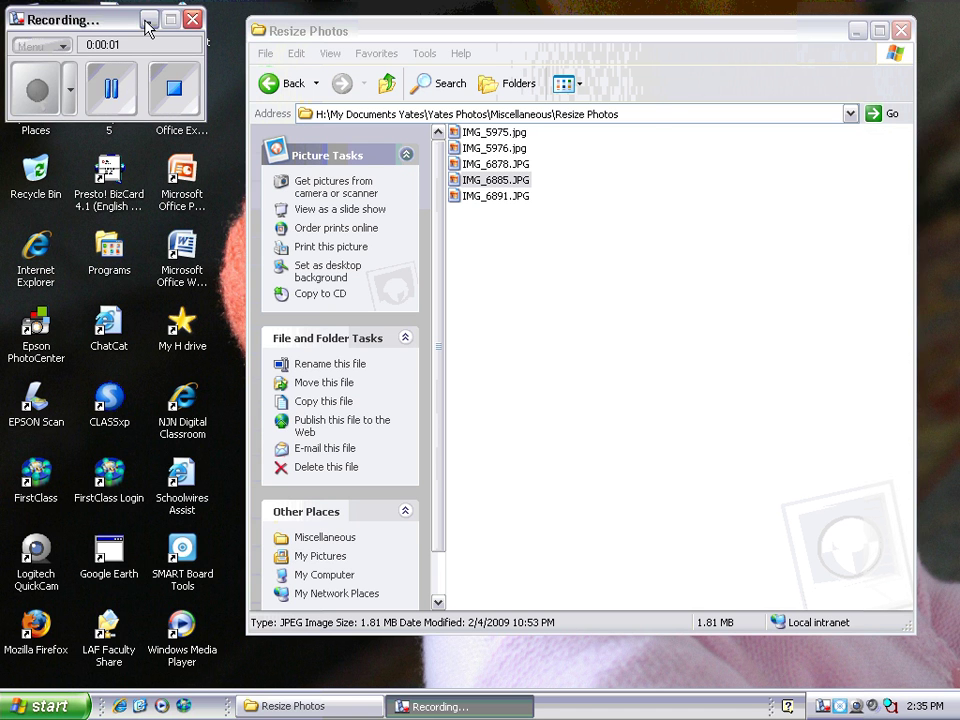
# Switch the Resize Photos folder to Thumbnails view and clear the file selection
pyautogui.click(147, 20)
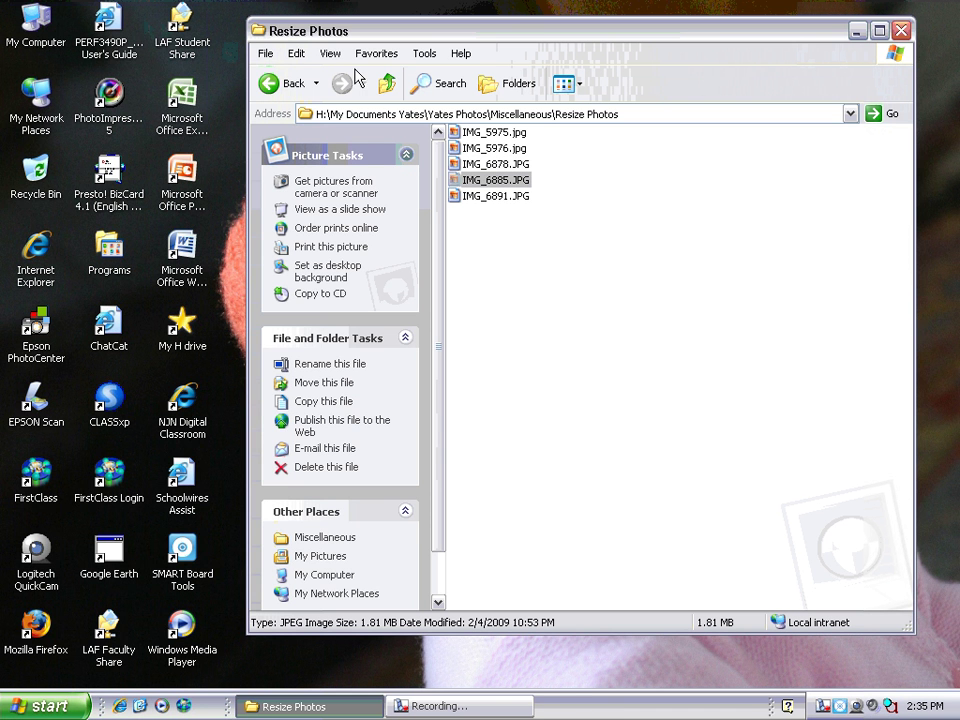
pyautogui.click(510, 220)
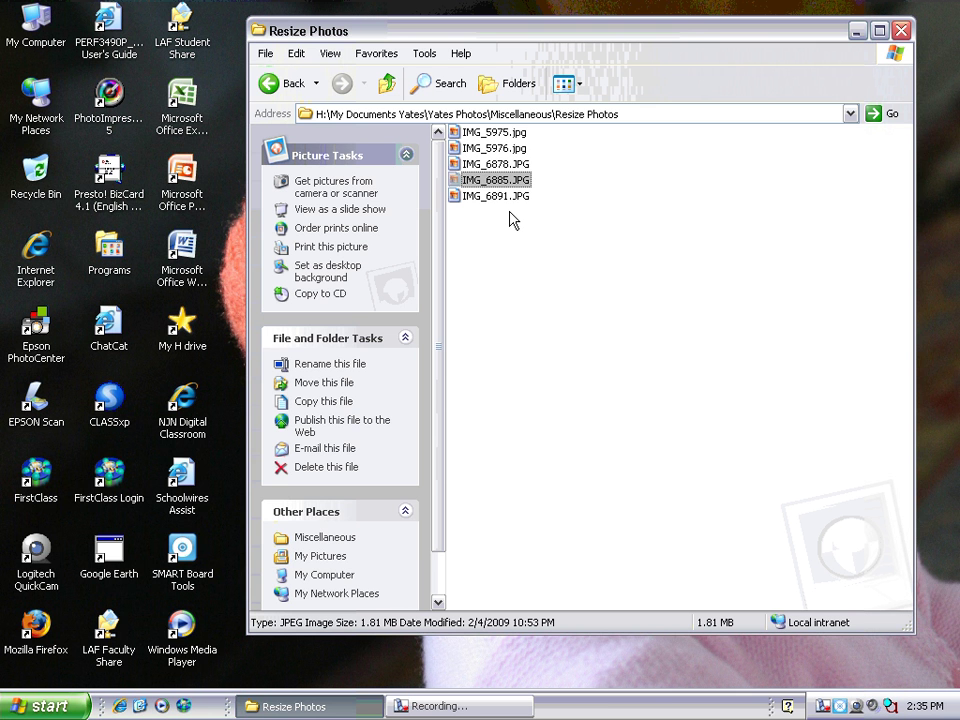
pyautogui.click(508, 220)
pyautogui.click(492, 198)
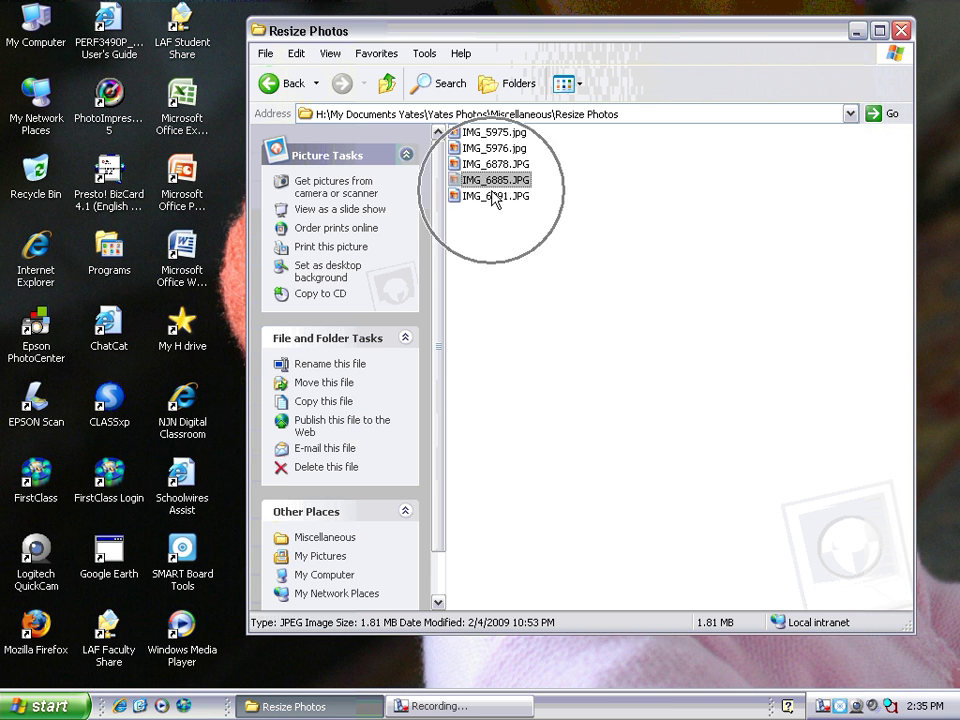
pyautogui.click(499, 130)
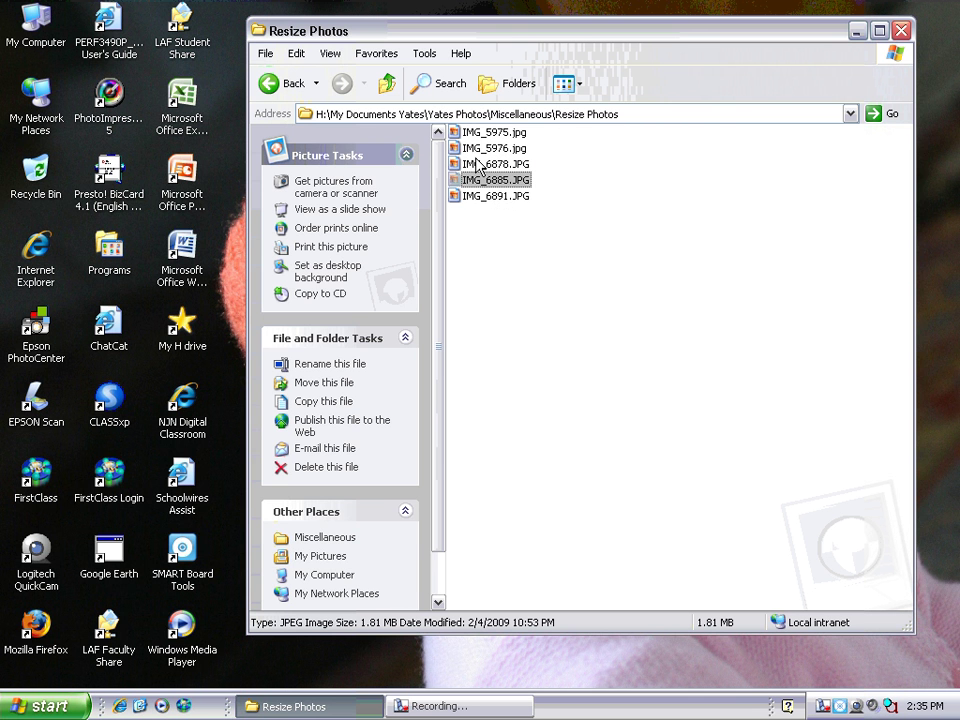
pyautogui.click(567, 89)
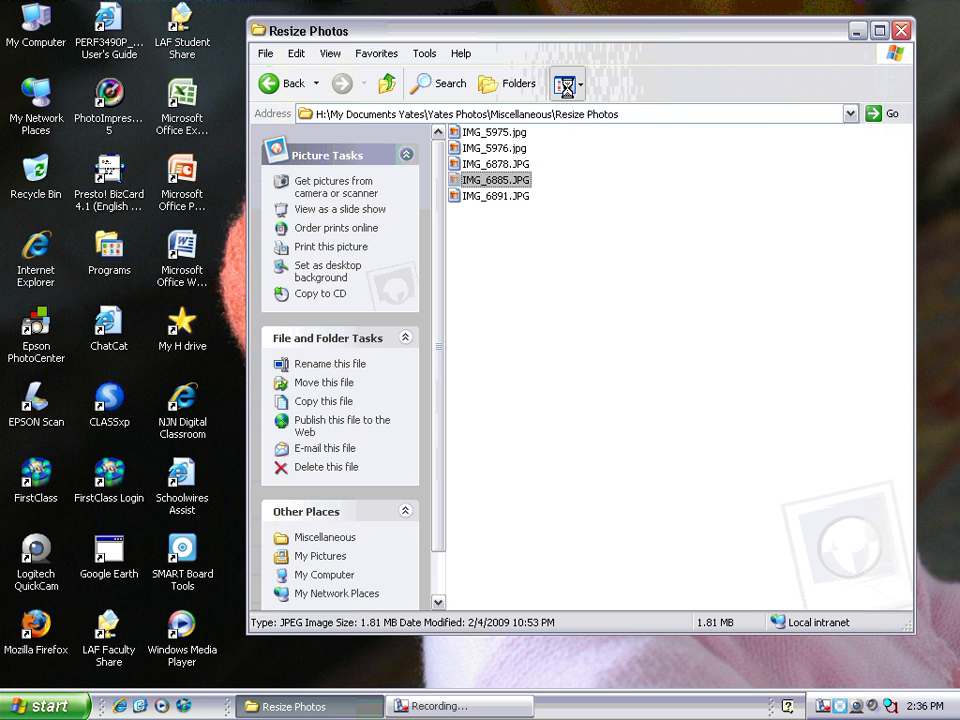
pyautogui.click(580, 128)
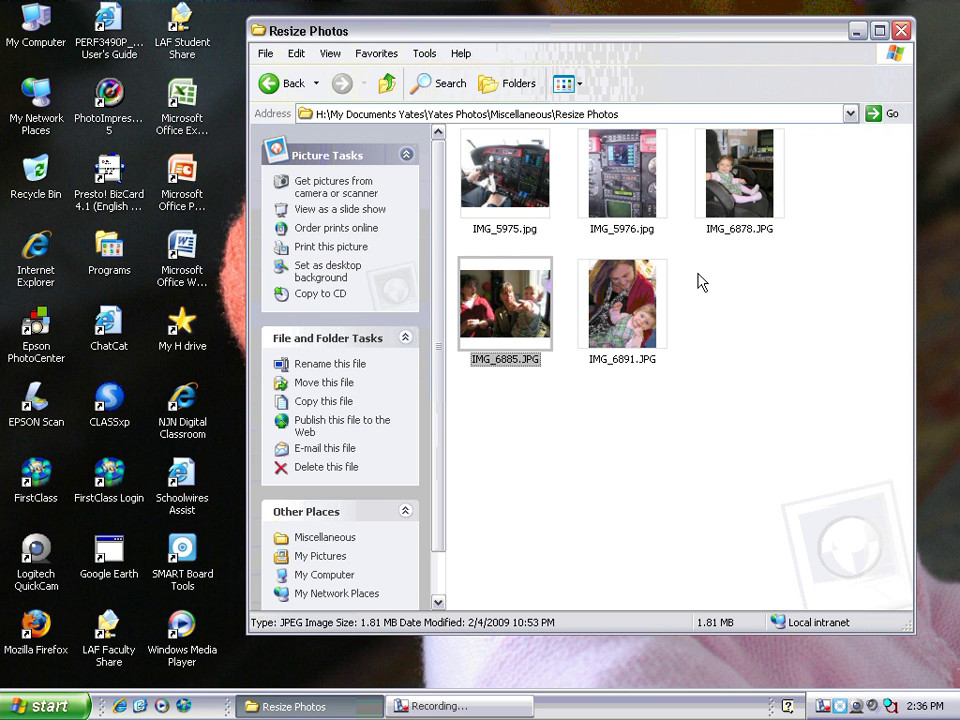
pyautogui.click(543, 244)
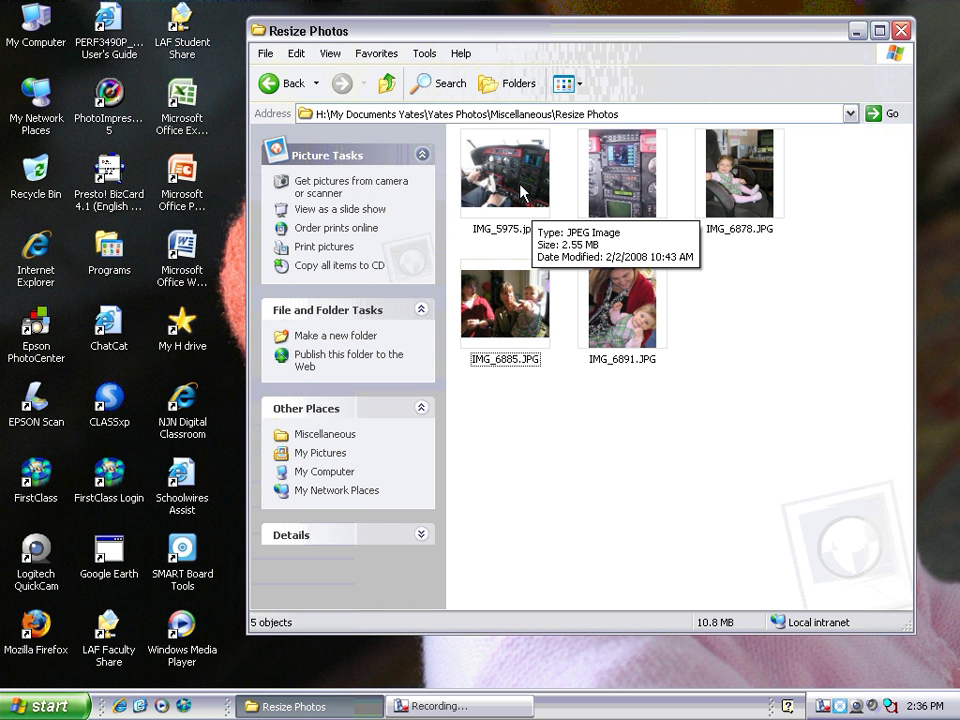
# Open IMG_5975.jpg in Picture Manager, then bring the Resize Photos window back in front
pyautogui.doubleClick(521, 192)
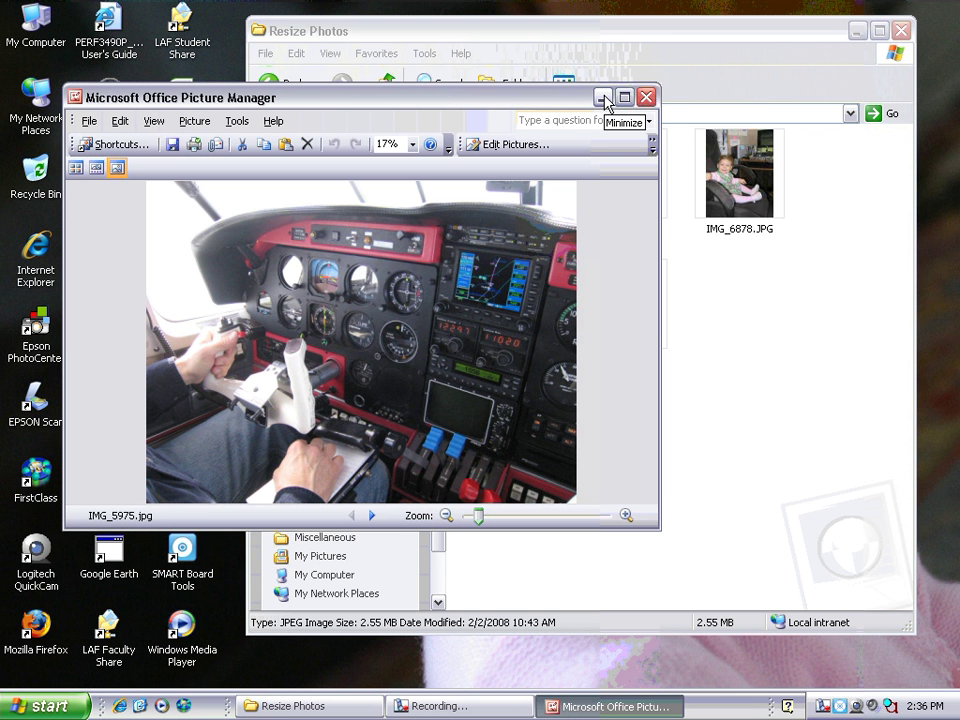
pyautogui.click(633, 39)
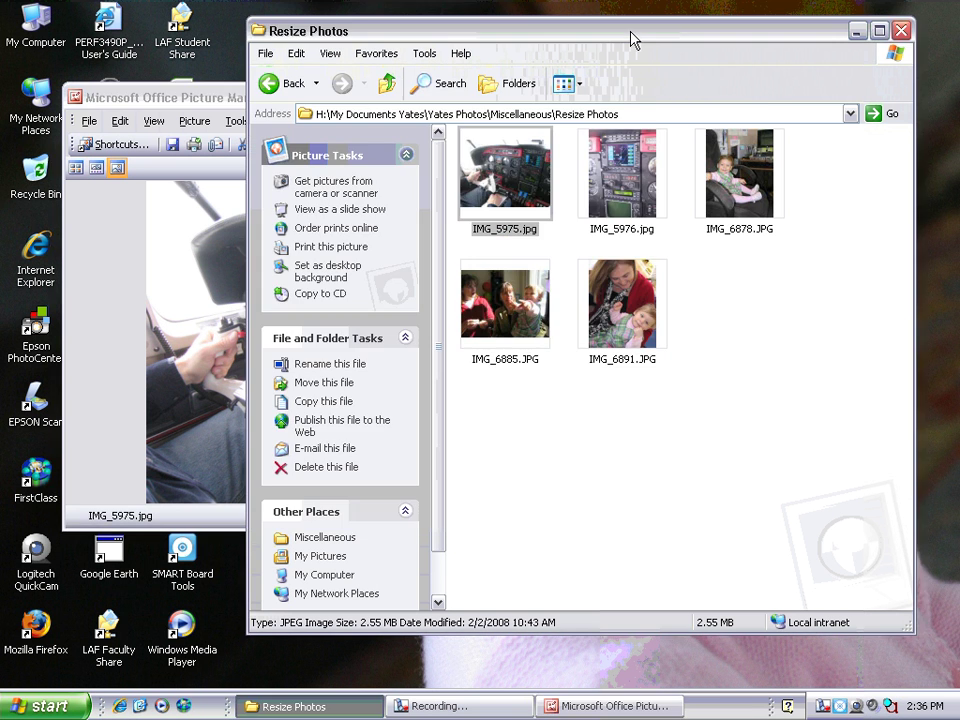
# Show the Open With program list for the IMG_5975 thumbnail
pyautogui.rightClick(512, 190)
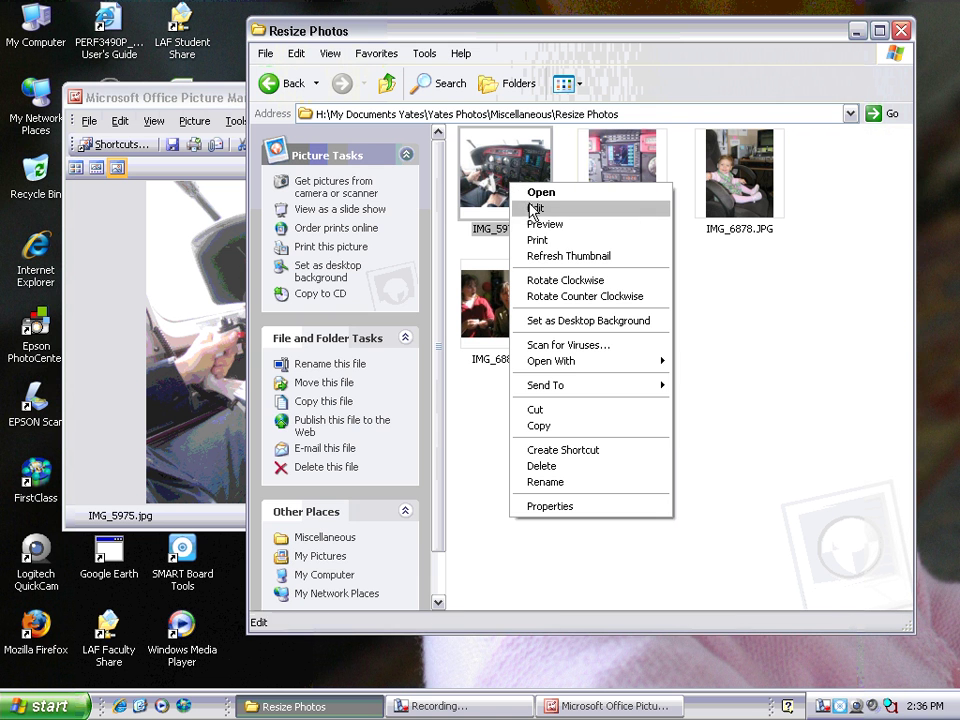
pyautogui.moveTo(539, 368)
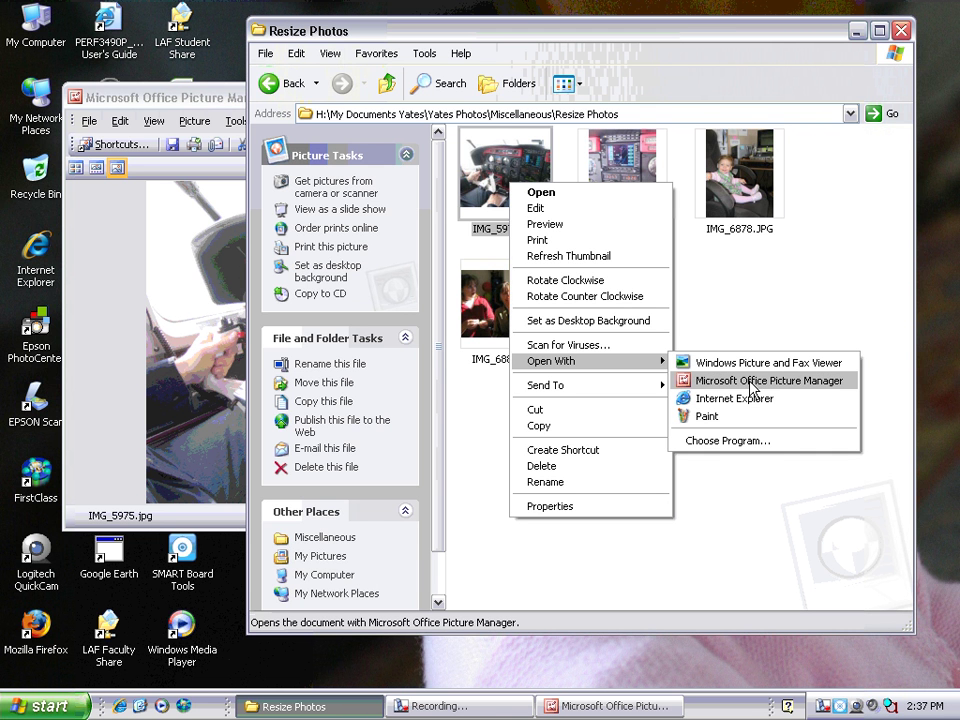
# Make Microsoft Office Picture Manager the default JPEG program and open IMG_5975.jpg with it
pyautogui.click(745, 441)
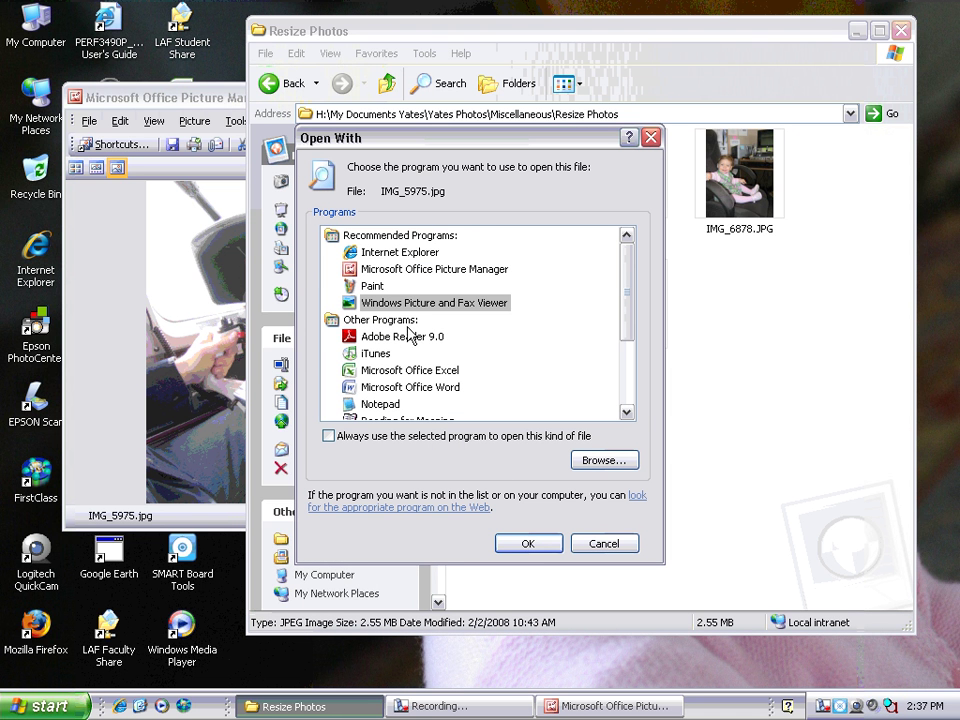
pyautogui.click(400, 270)
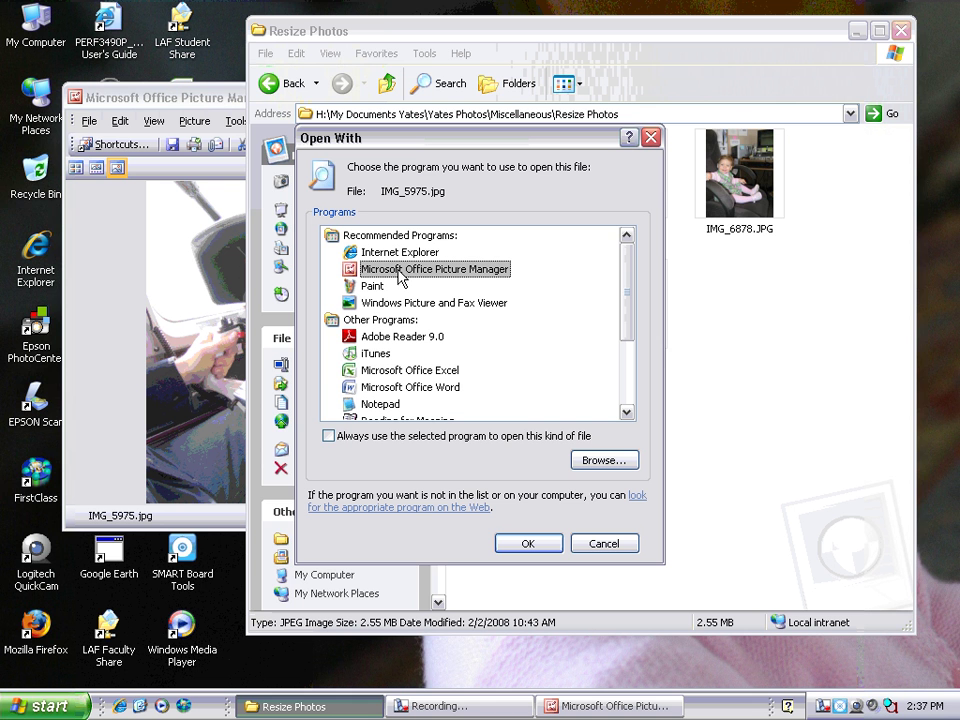
pyautogui.click(331, 440)
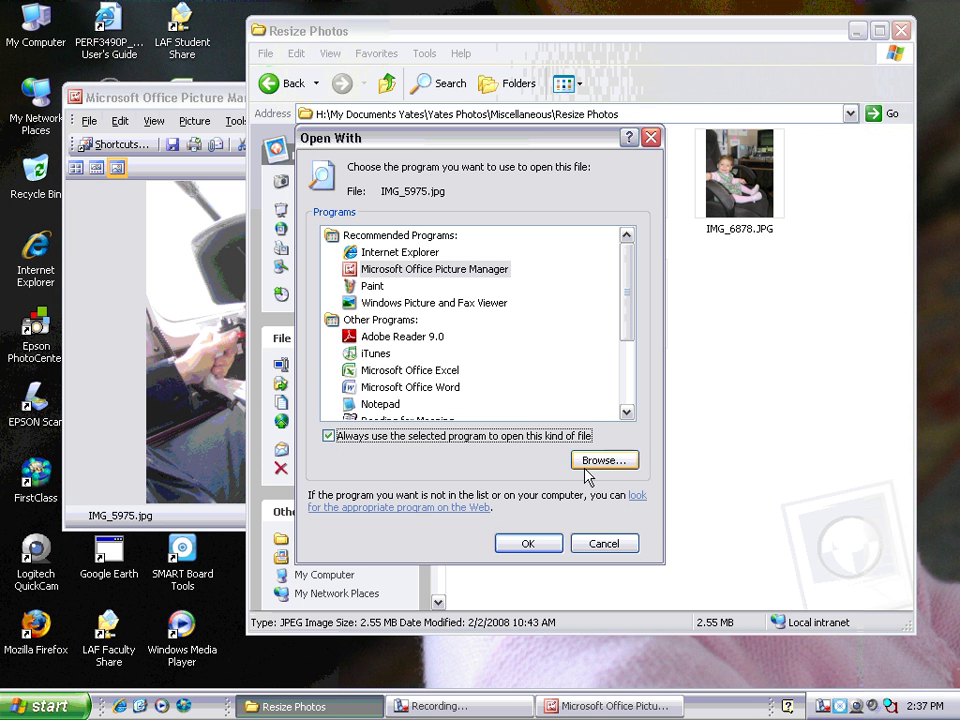
pyautogui.click(543, 545)
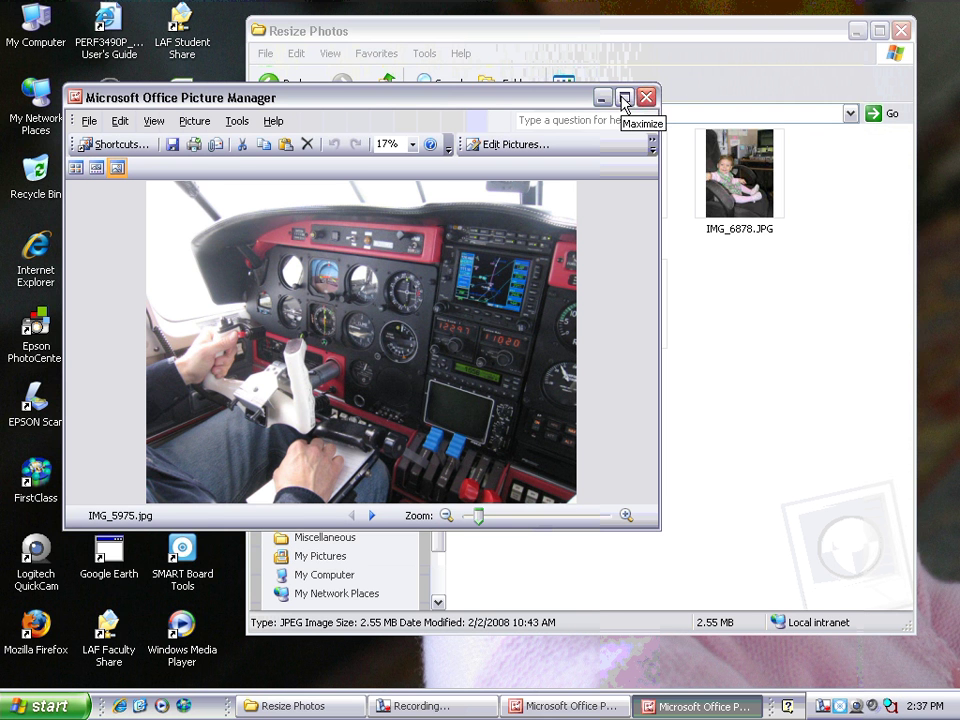
# Maximize Picture Manager and show the Edit Pictures tools beside IMG_5975.jpg
pyautogui.click(624, 100)
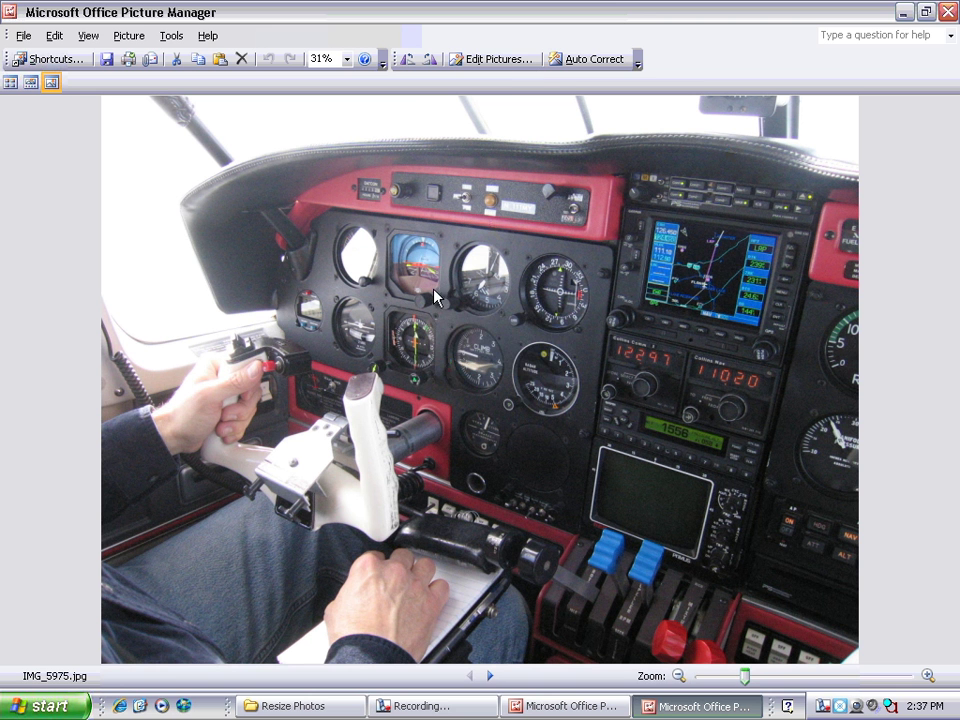
pyautogui.click(499, 63)
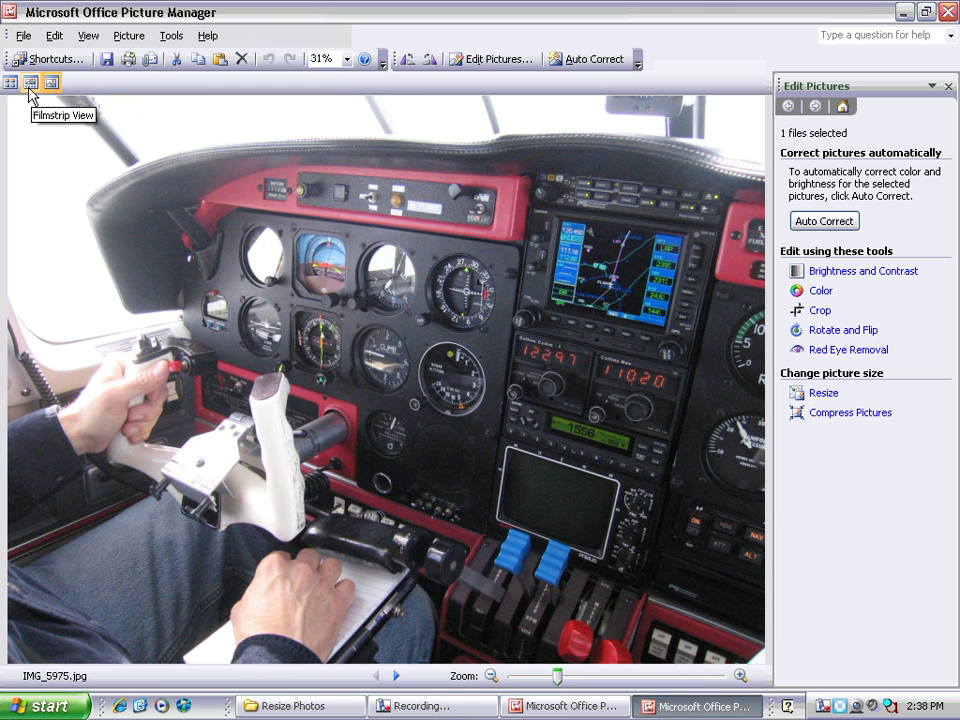
# Preview IMG_6878, IMG_6885 and IMG_5976 in Filmstrip view, then return to Thumbnails view
pyautogui.click(30, 88)
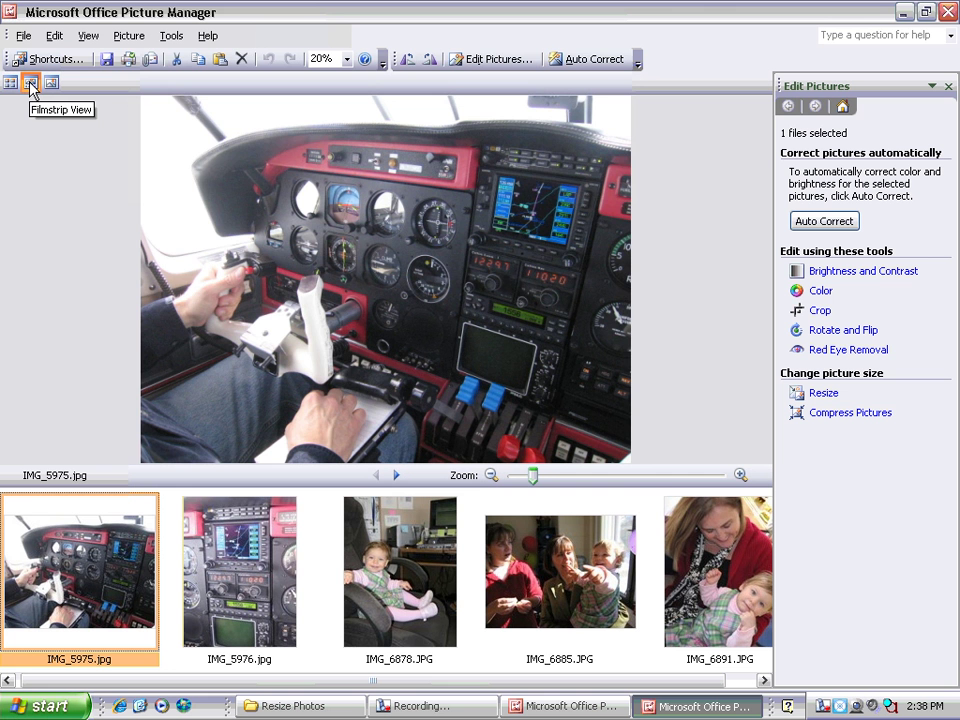
pyautogui.click(440, 590)
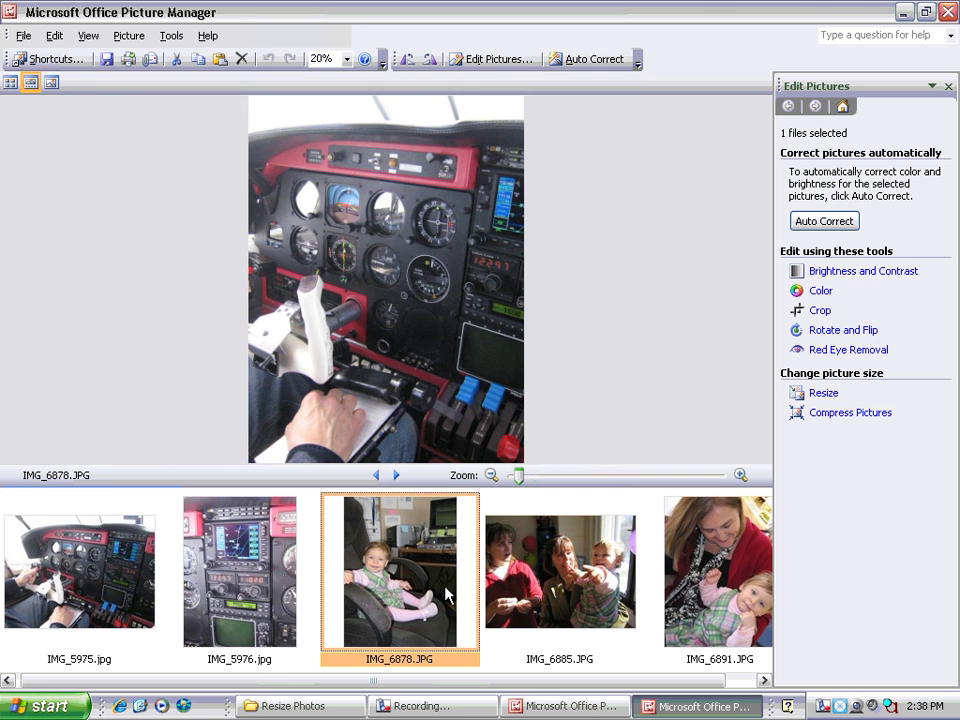
pyautogui.click(566, 592)
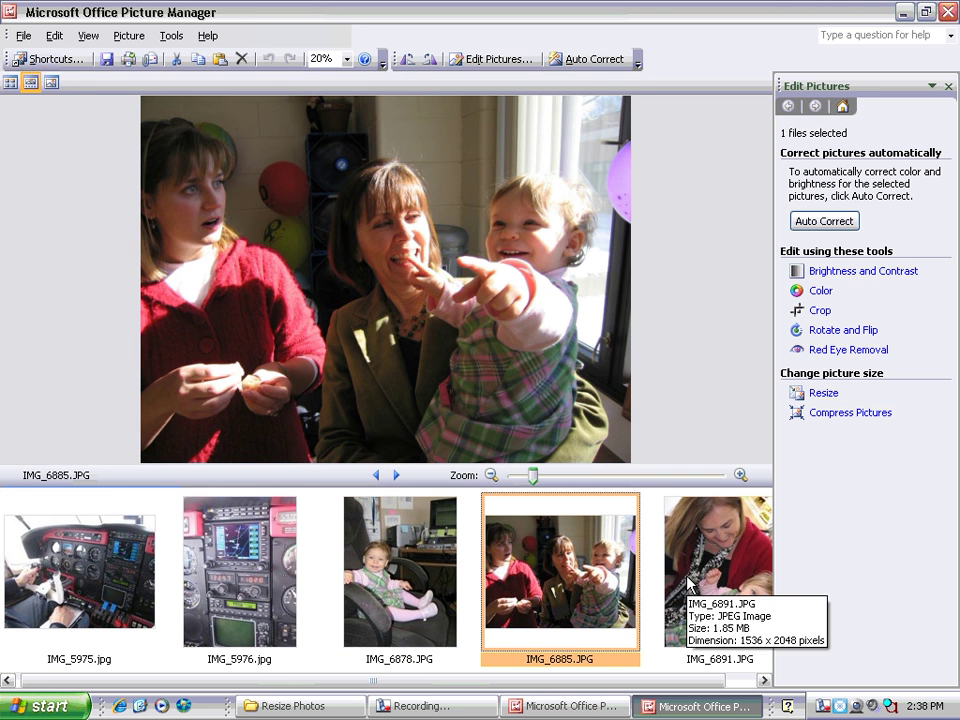
pyautogui.press('Left')
pyautogui.press('Left')
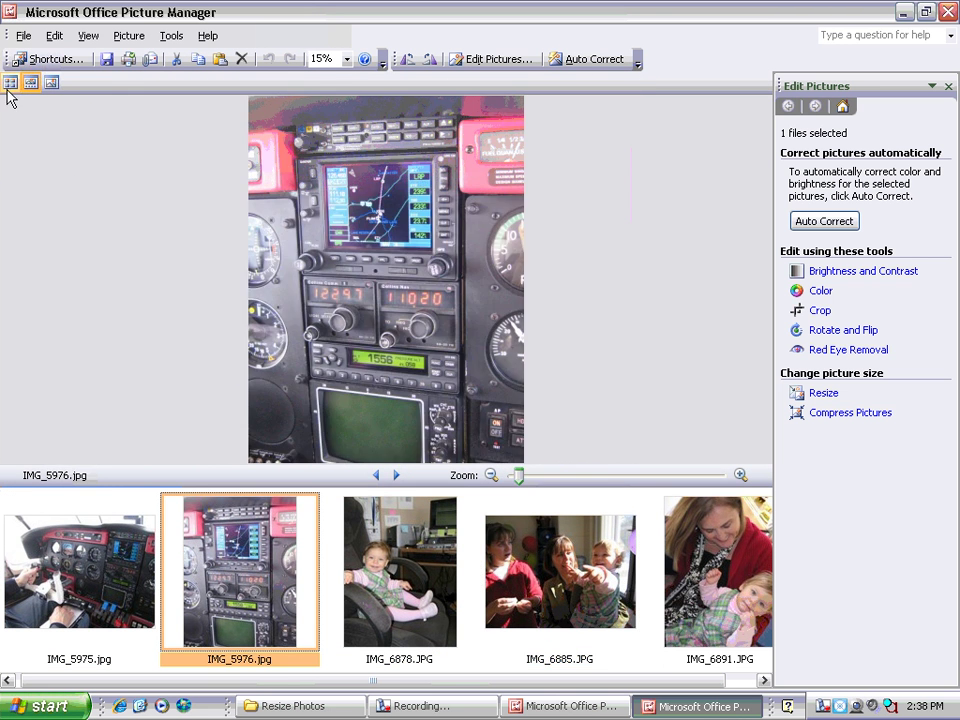
pyautogui.click(10, 84)
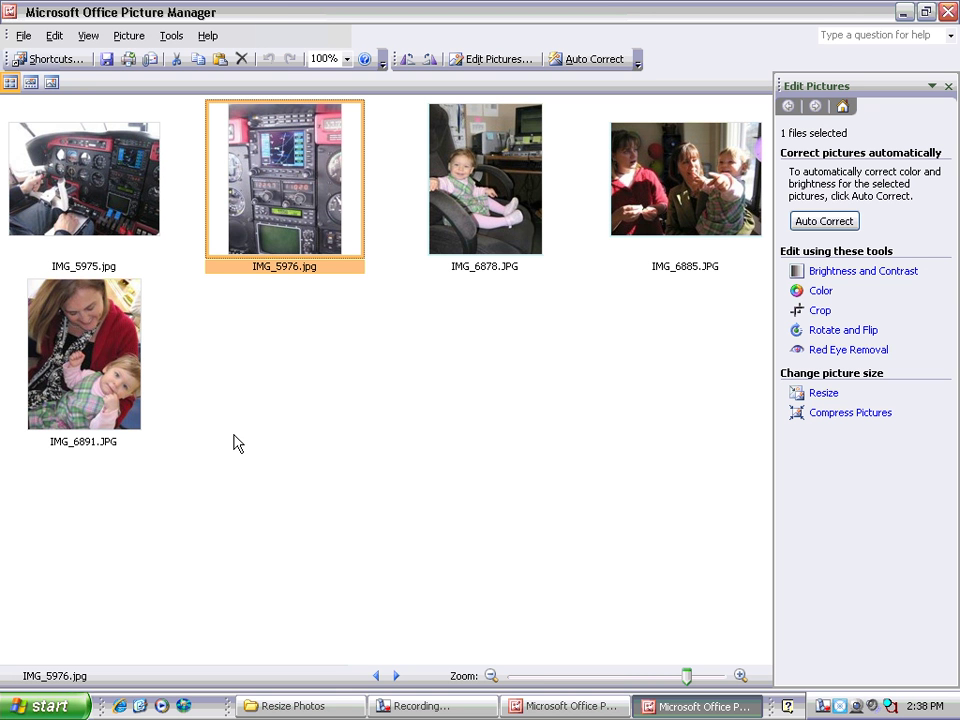
# Select all five photos and resize them to predefined Web - Small (448 x 336 px)
pyautogui.hotkey('ctrl', 'a')
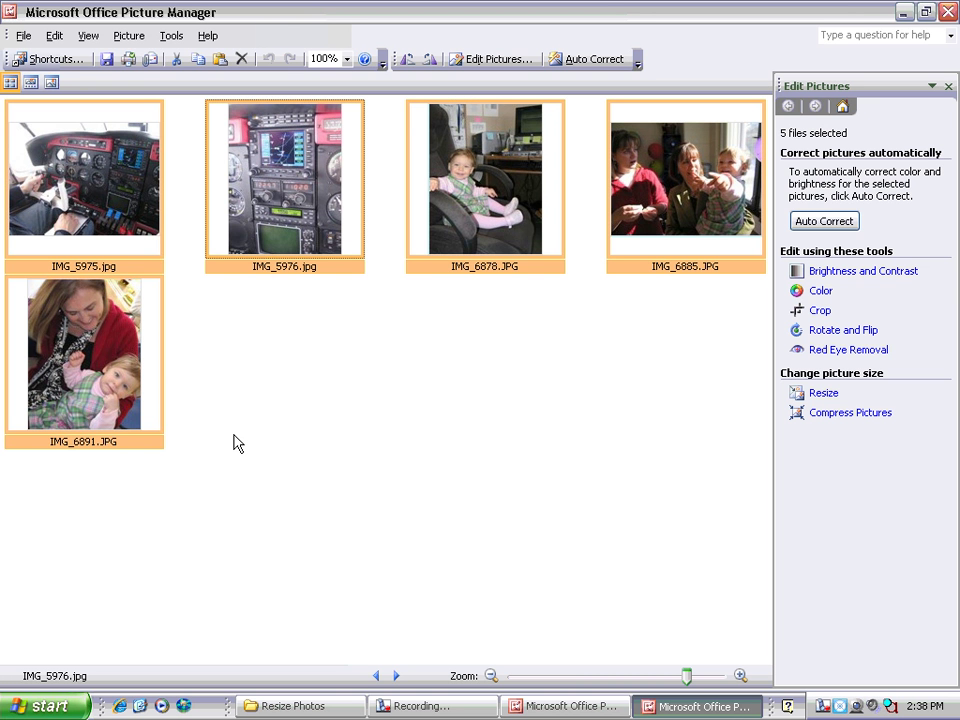
pyautogui.click(66, 38)
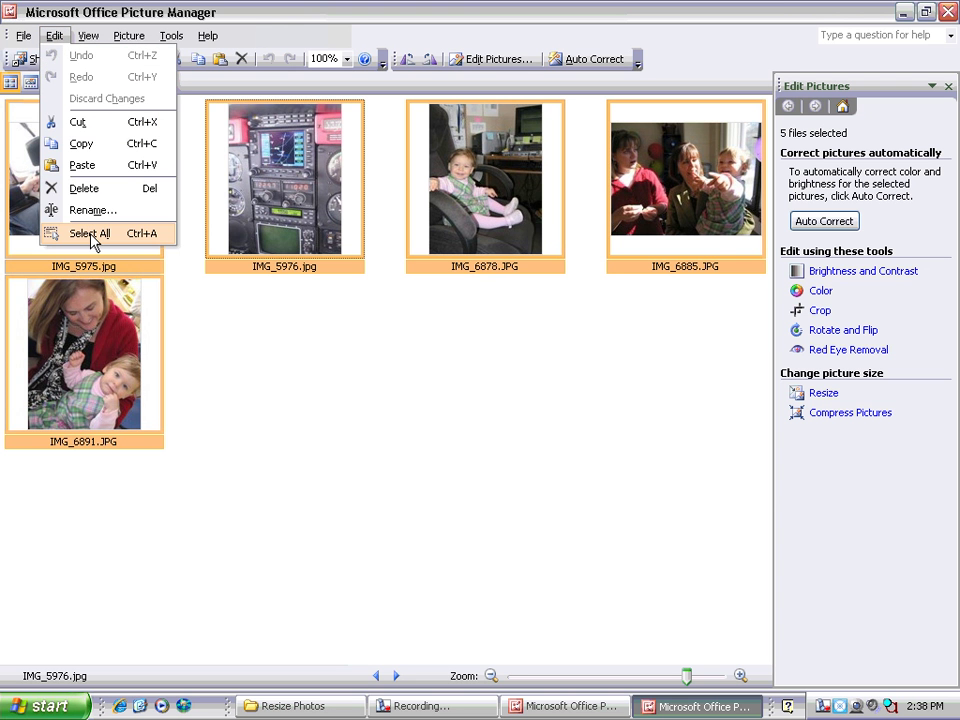
pyautogui.click(424, 421)
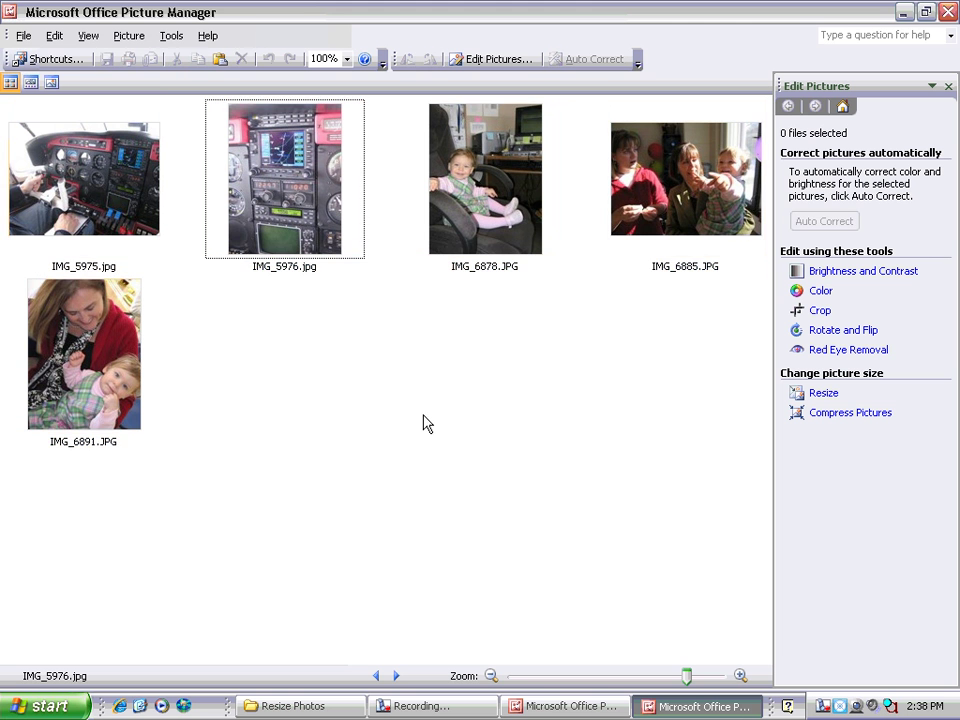
pyautogui.hotkey('ctrl', 'a')
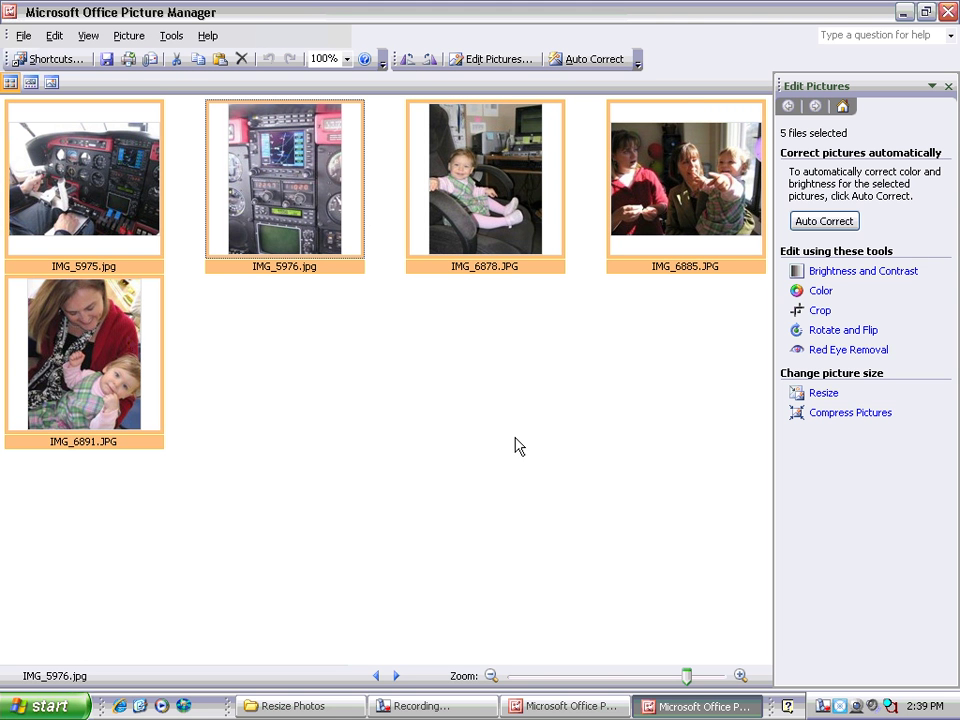
pyautogui.click(823, 394)
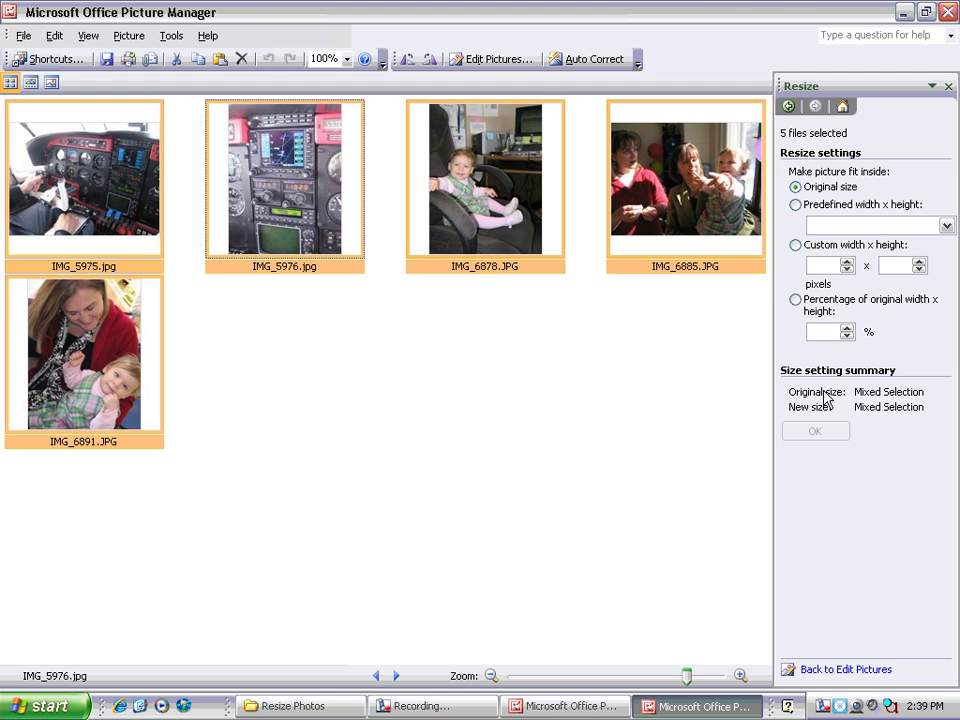
pyautogui.click(858, 228)
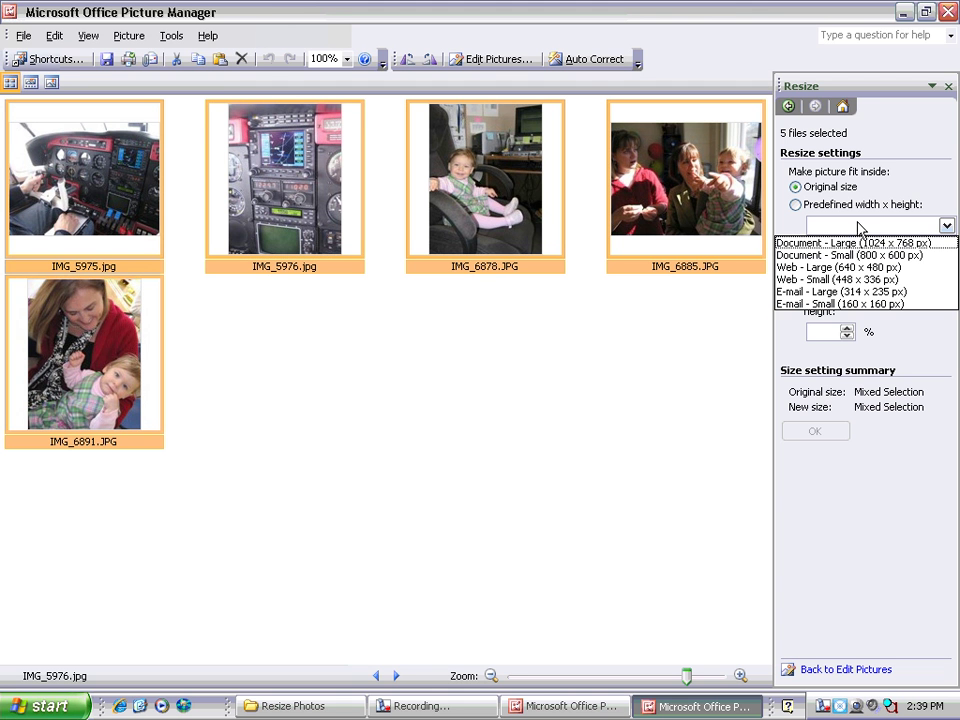
pyautogui.click(835, 280)
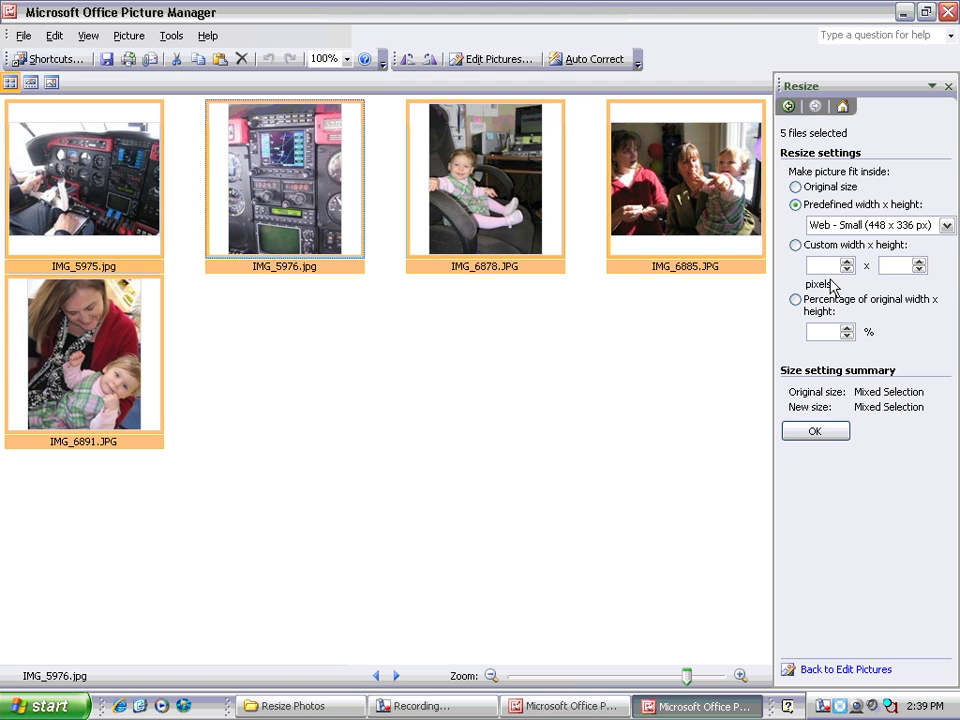
pyautogui.click(806, 432)
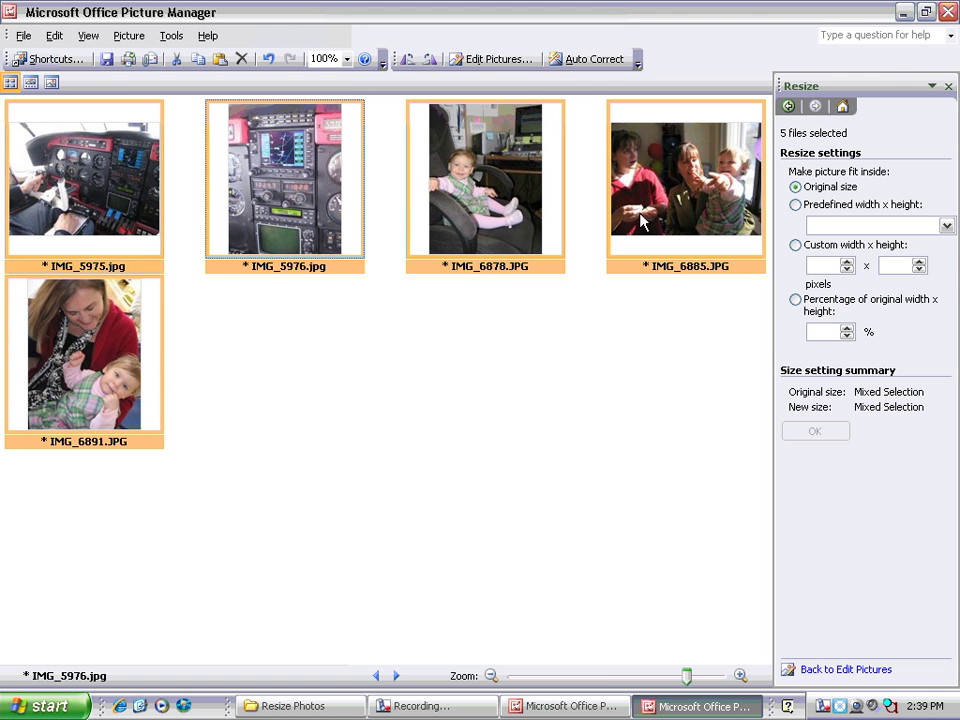
# Save the five resized photos and bring the task pane back to Edit Pictures
pyautogui.click(106, 59)
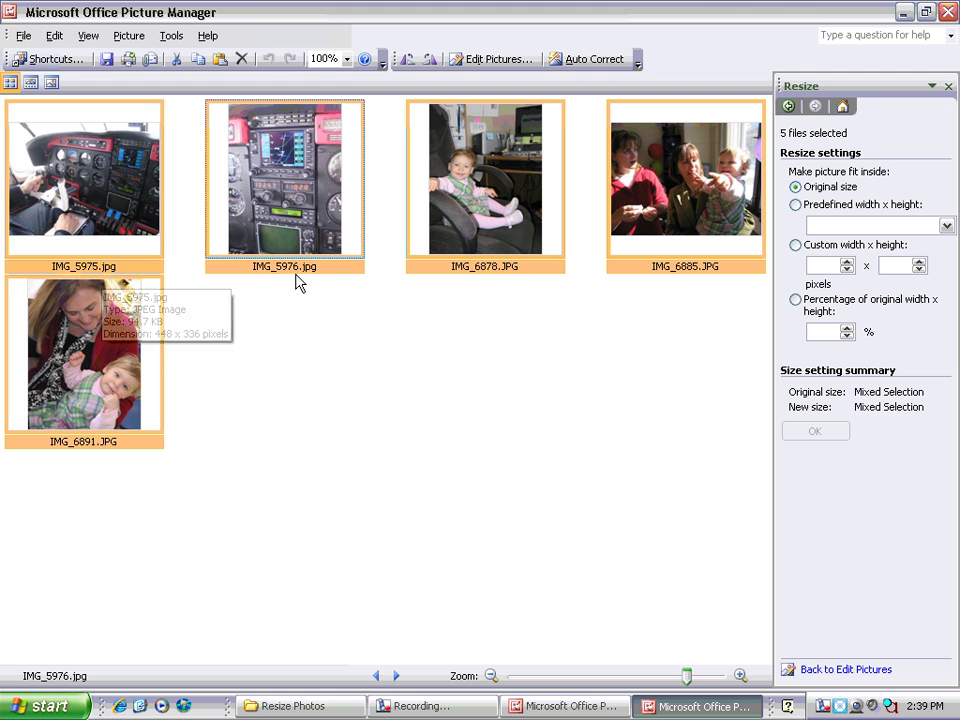
pyautogui.press('ctrl')
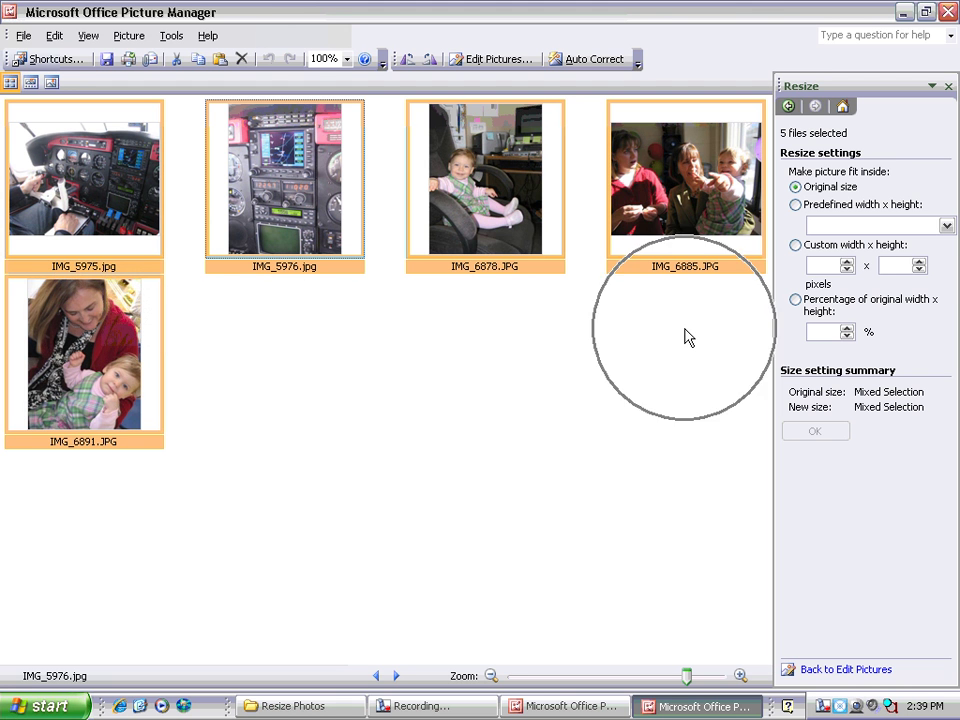
pyautogui.click(788, 106)
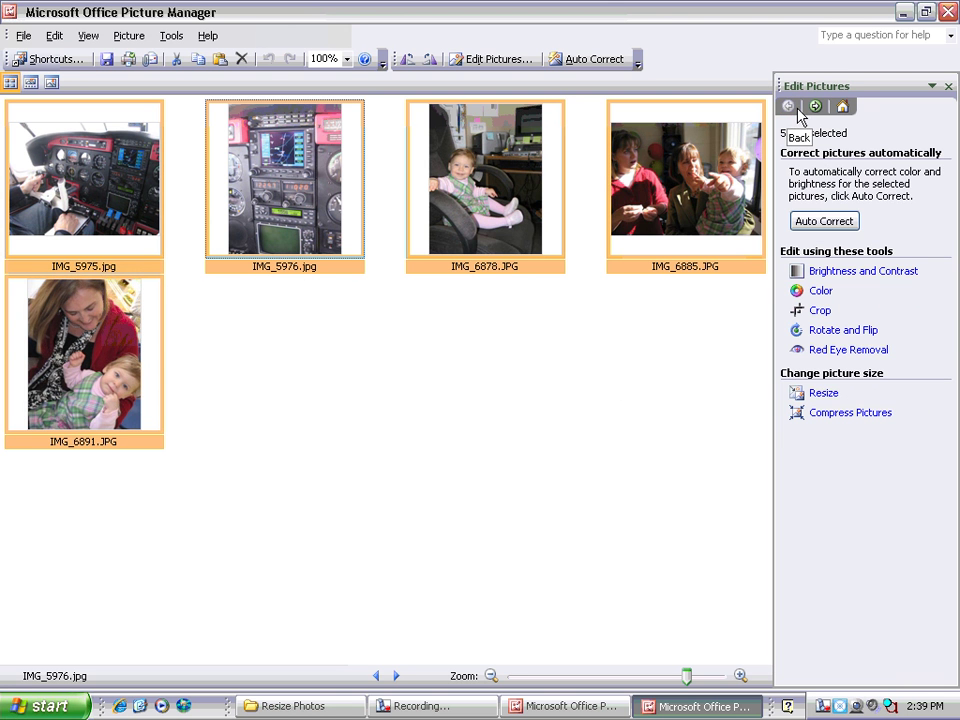
pyautogui.click(812, 106)
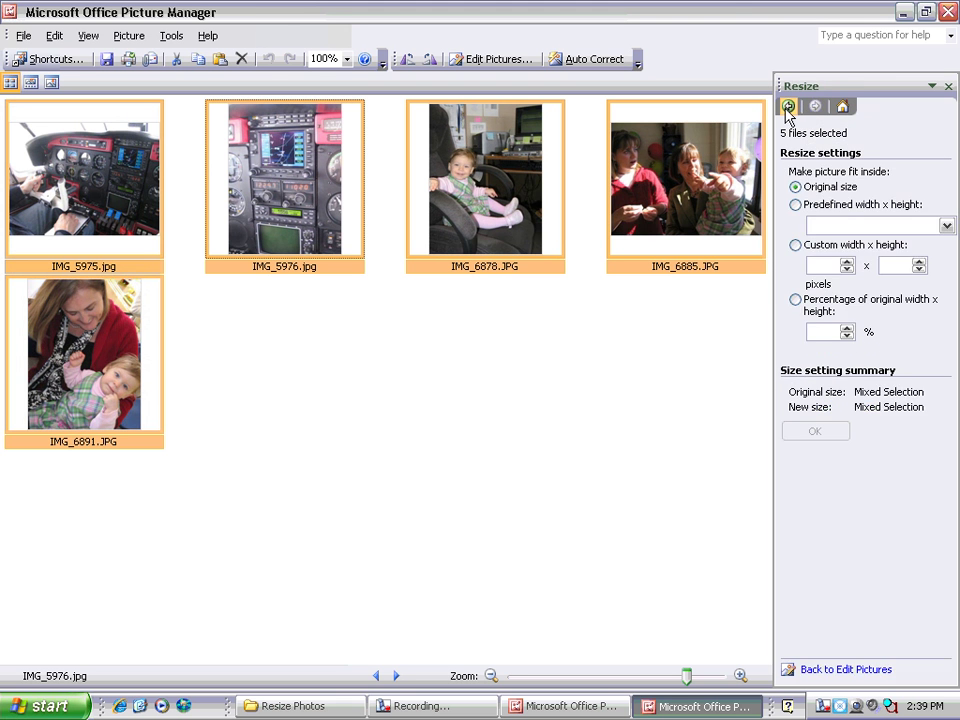
pyautogui.click(788, 107)
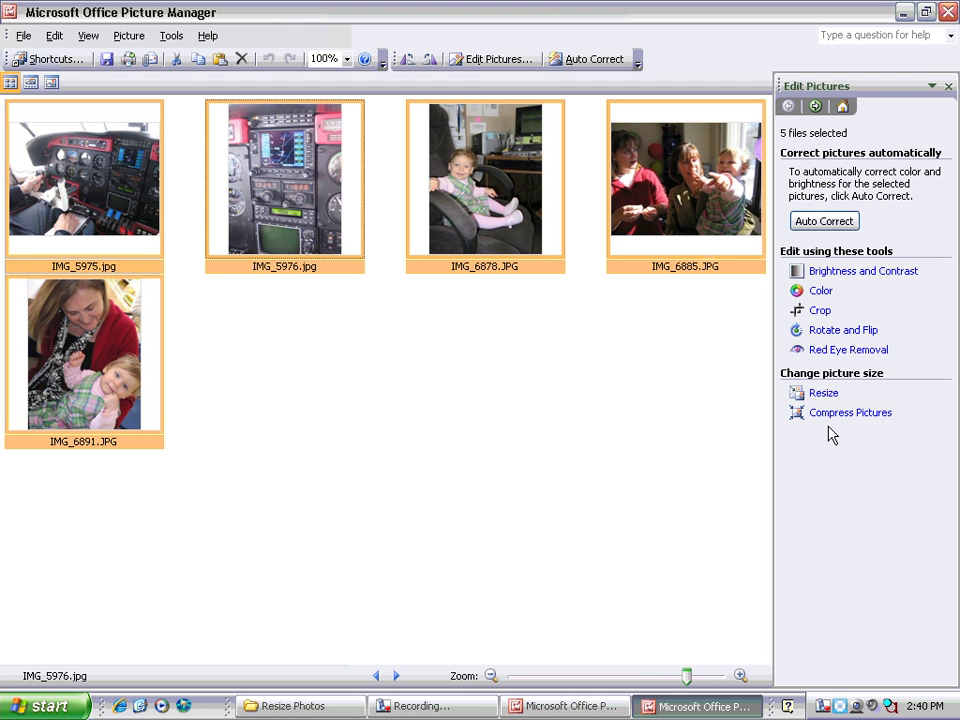
# Rename the five photos to 'practice photo' with sequential numbers 1 to 5
pyautogui.click(932, 88)
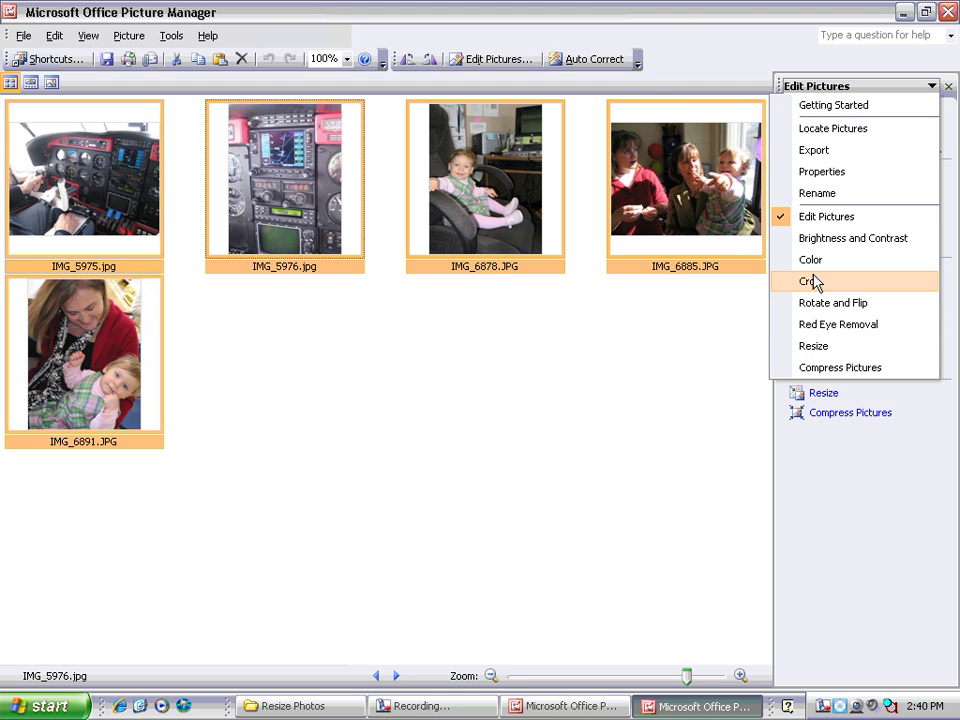
pyautogui.click(818, 194)
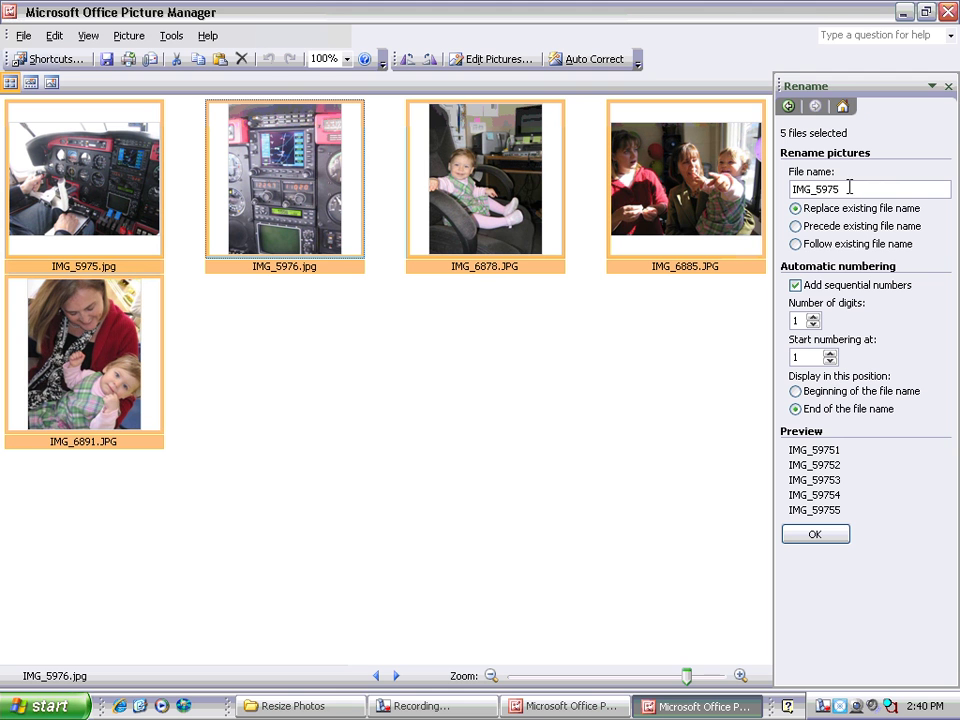
pyautogui.doubleClick(849, 188)
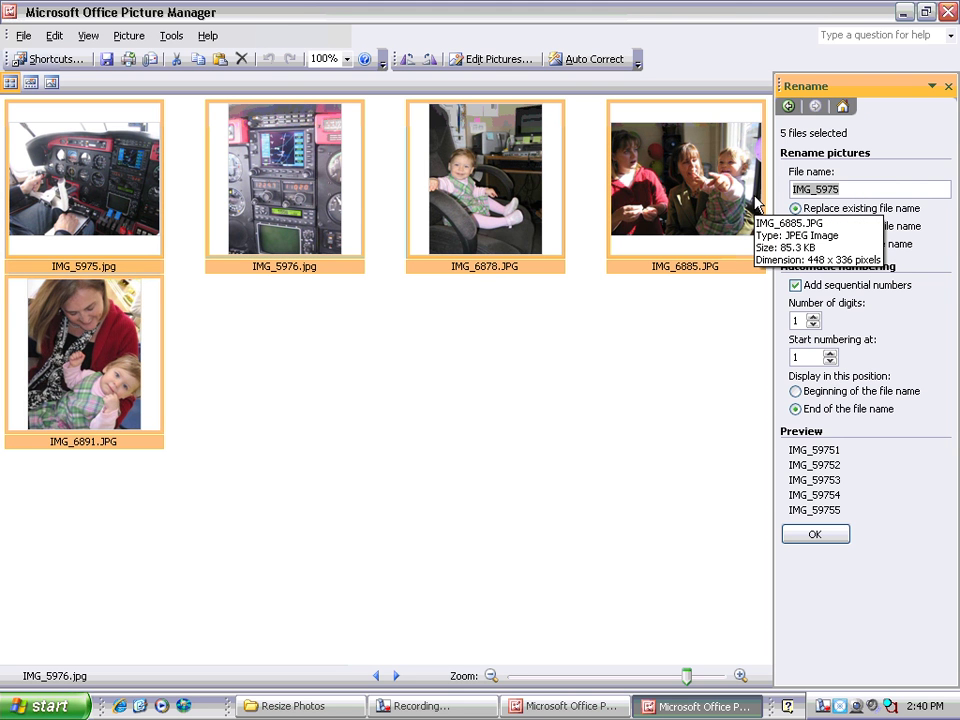
pyautogui.write('practice ')
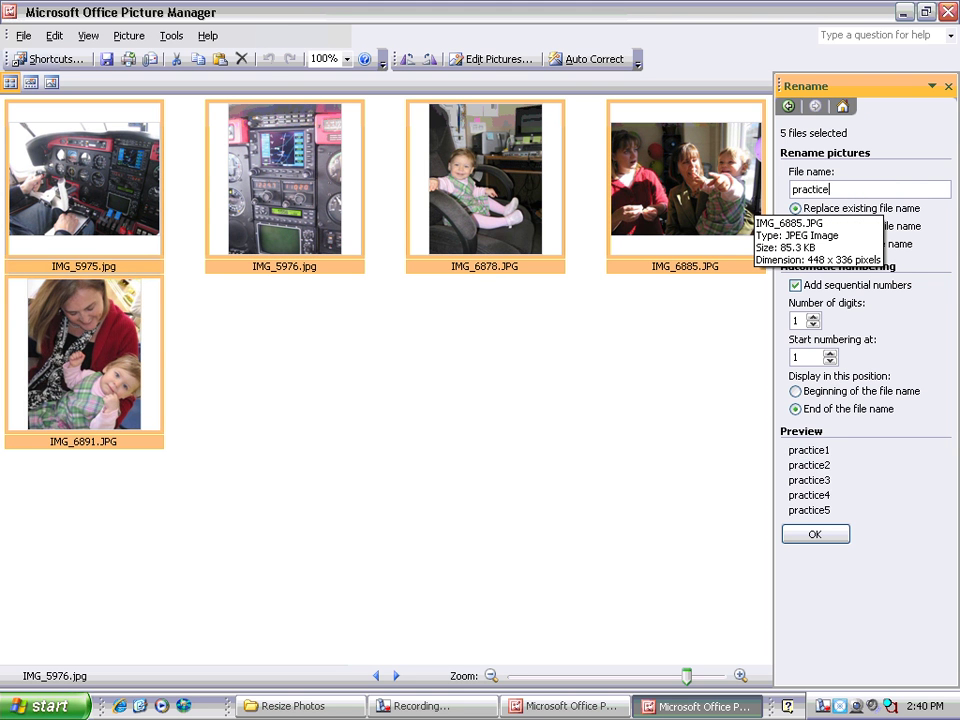
pyautogui.write('photo')
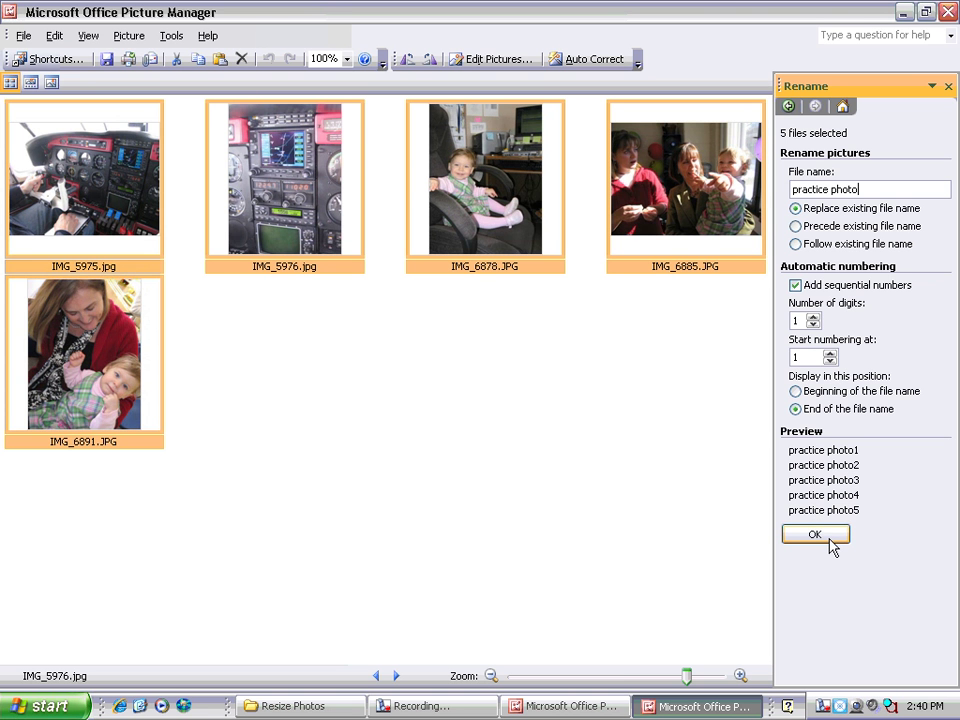
pyautogui.click(830, 540)
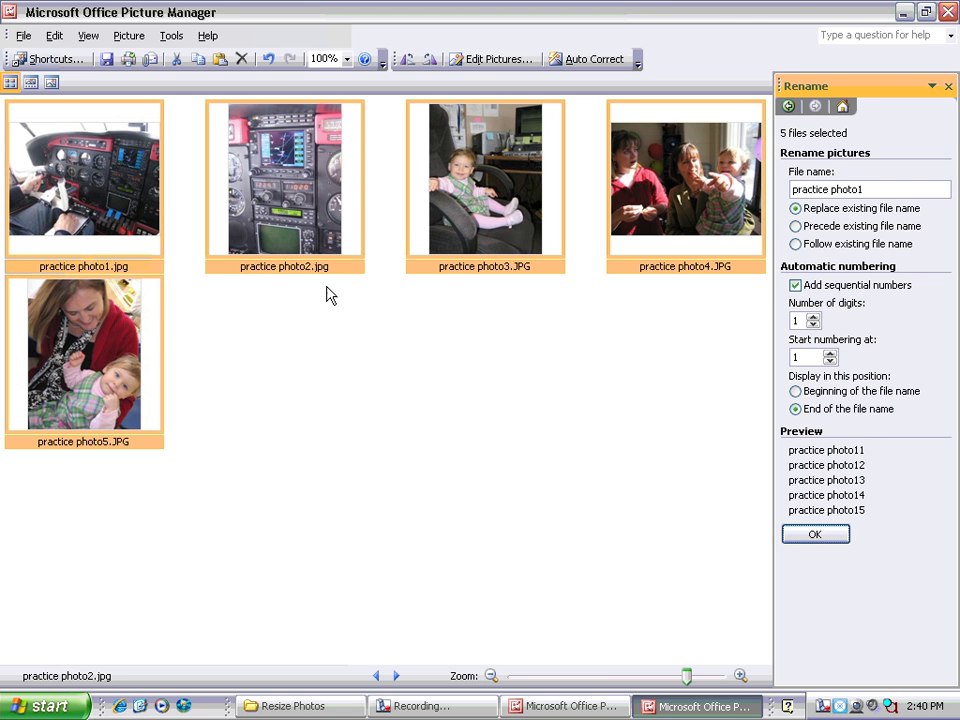
pyautogui.moveTo(343, 278)
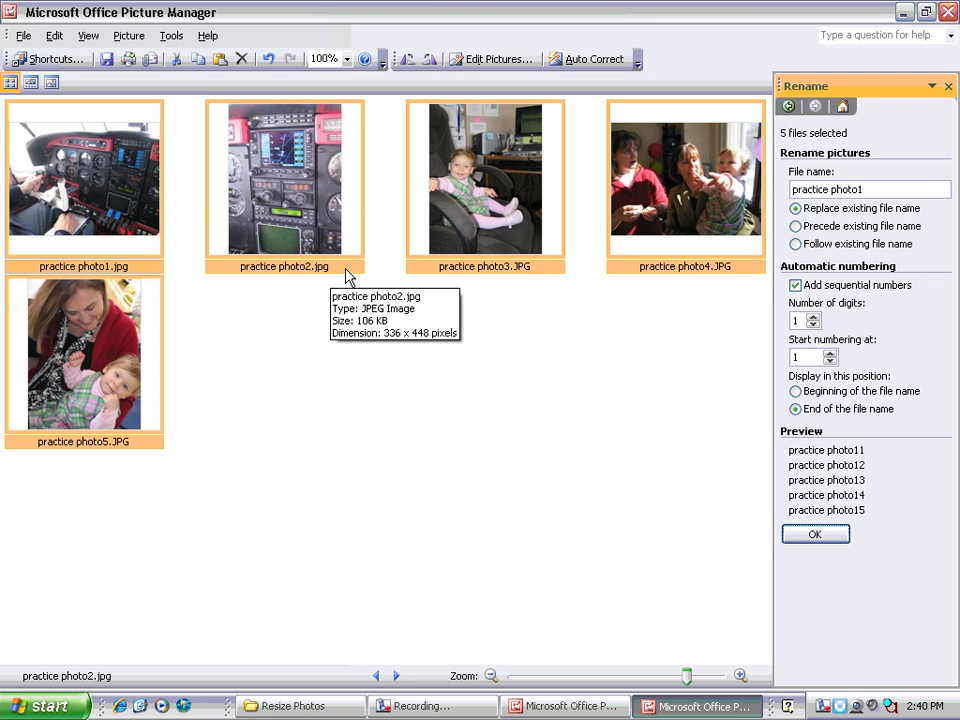
# Close the maximized Picture Manager, check practice photo1–5 in Explorer, then bring the other Picture Manager forward
pyautogui.click(946, 12)
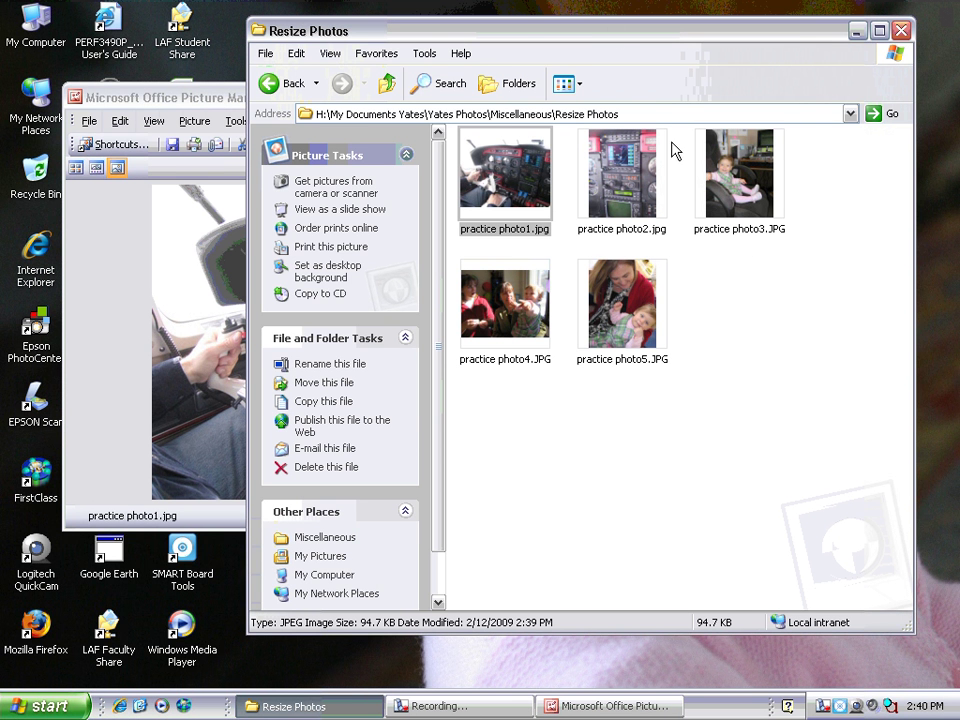
pyautogui.click(703, 304)
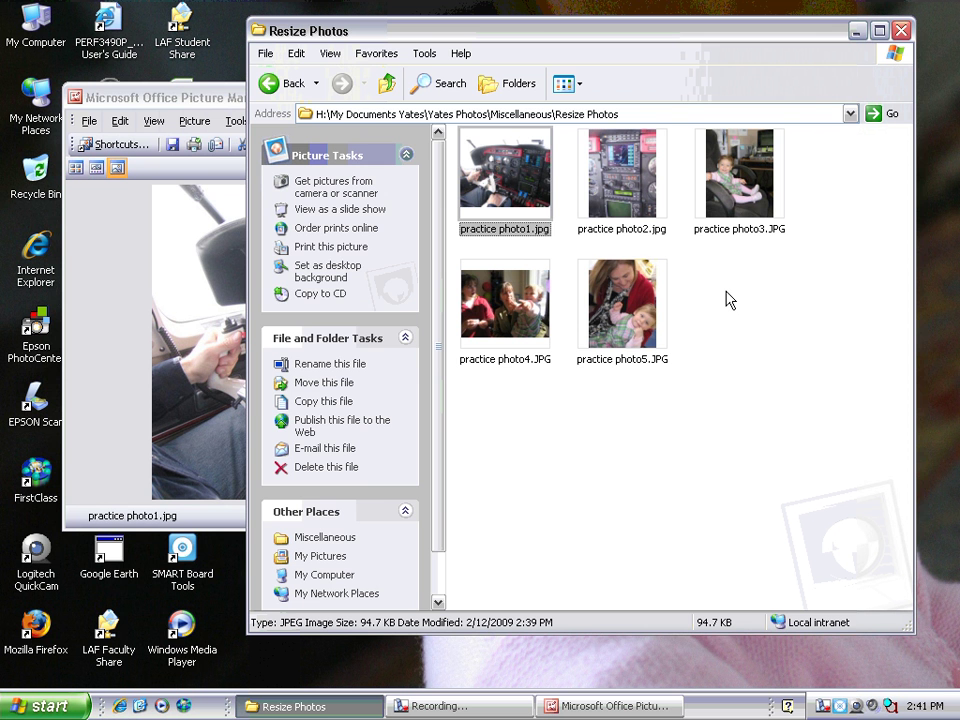
pyautogui.click(131, 96)
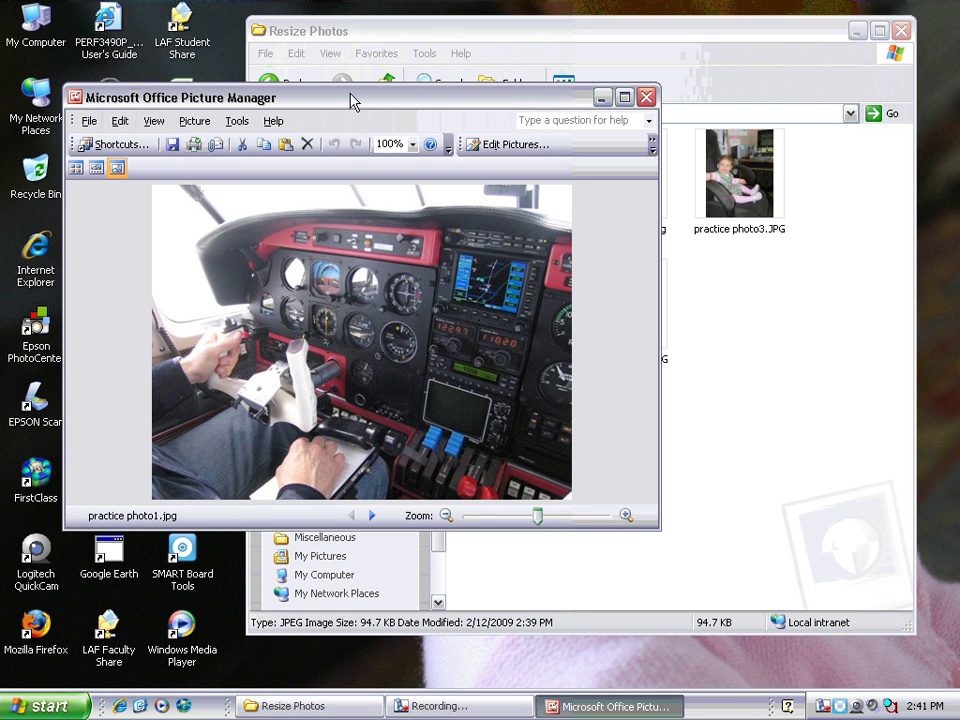